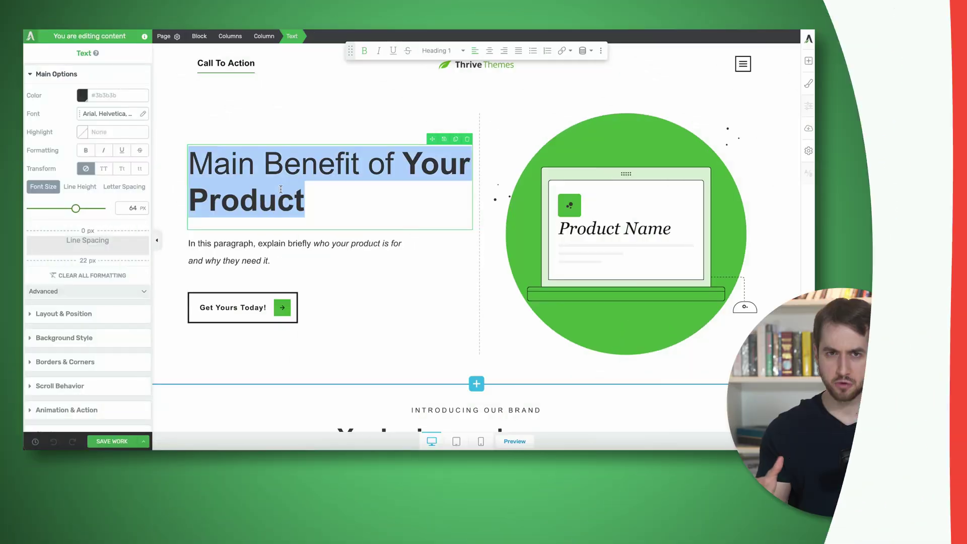
Step: Finish typing the desktop heading text 'This is content on-page'
type("T")
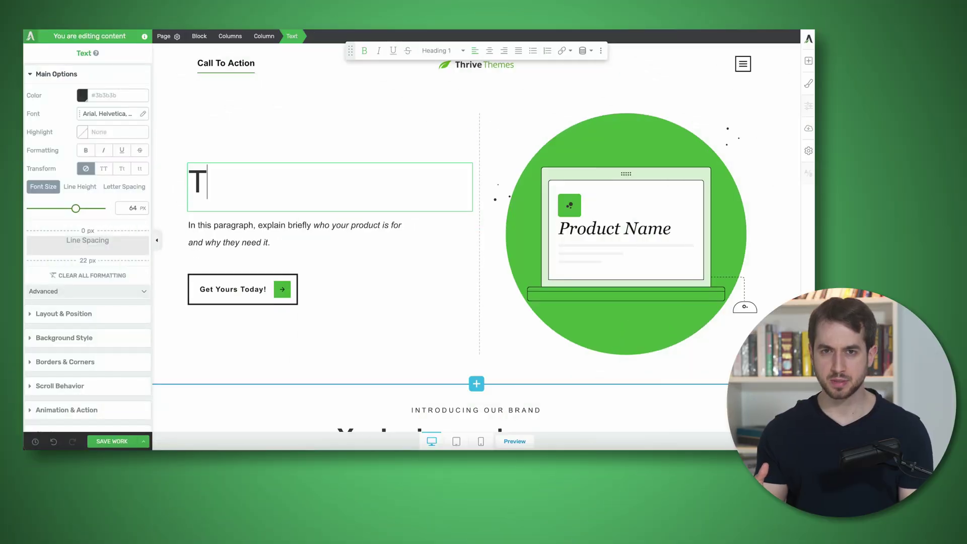
type("his is content on-")
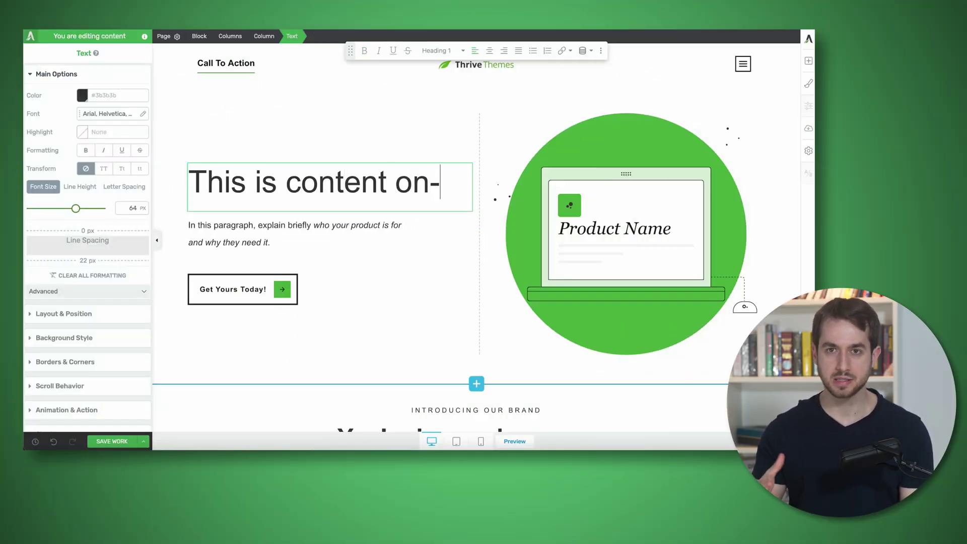
type("page")
left_click(378, 273)
scroll(377, 273, "down", 1)
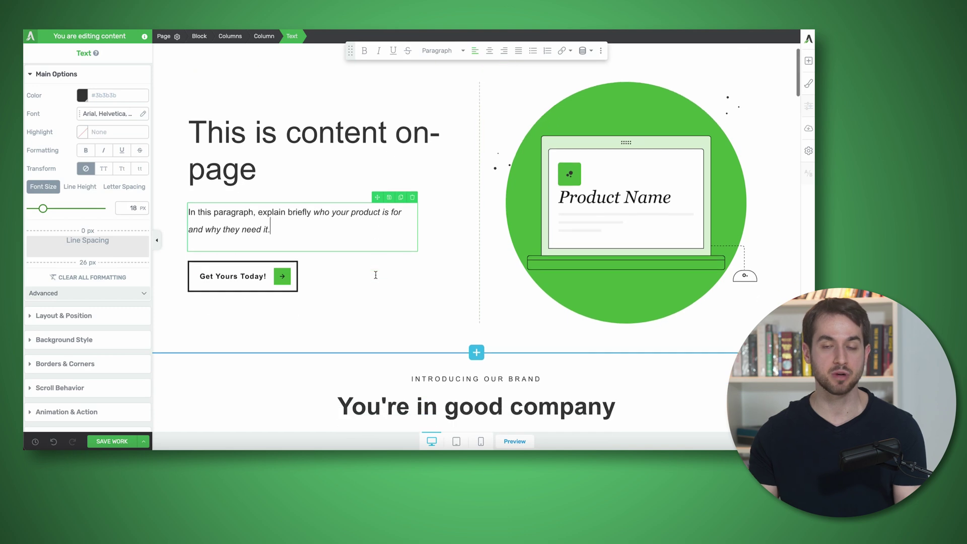
Step: In mobile view, retype the heading as 'This is still content on-page'
left_click(482, 441)
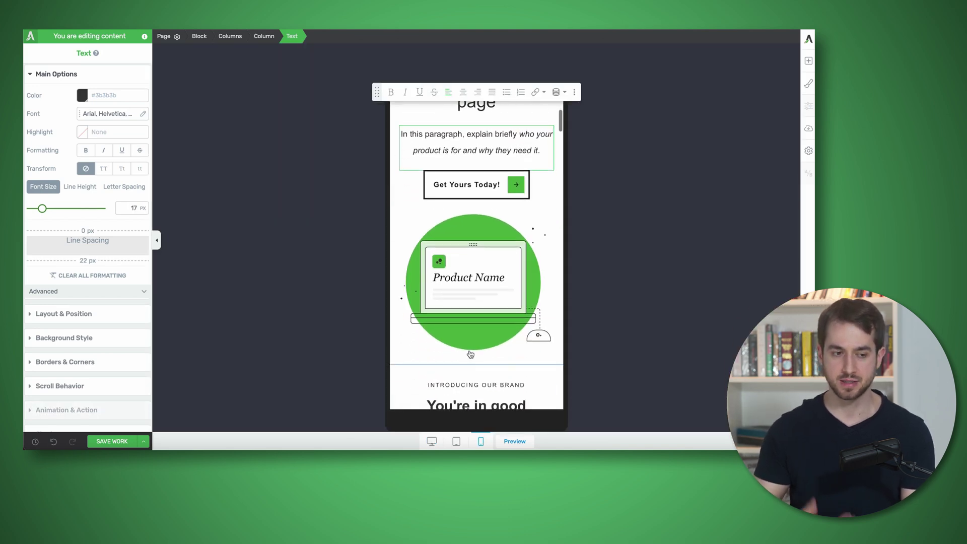
triple_click(491, 208)
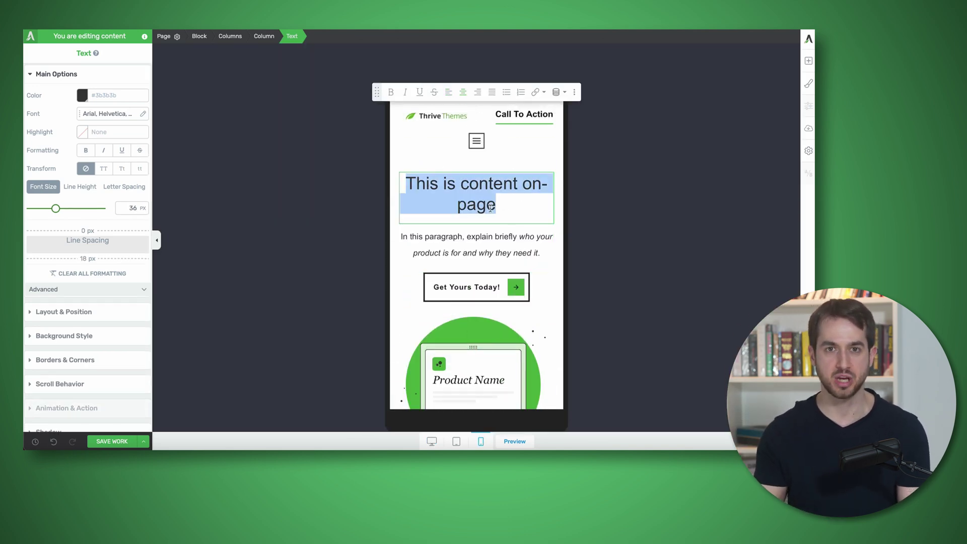
type("L")
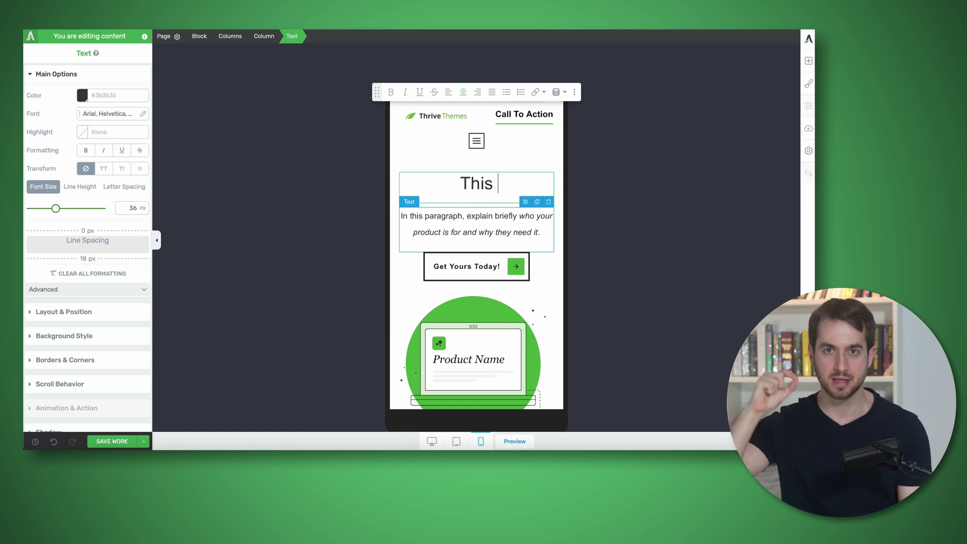
type("his is still content on-page")
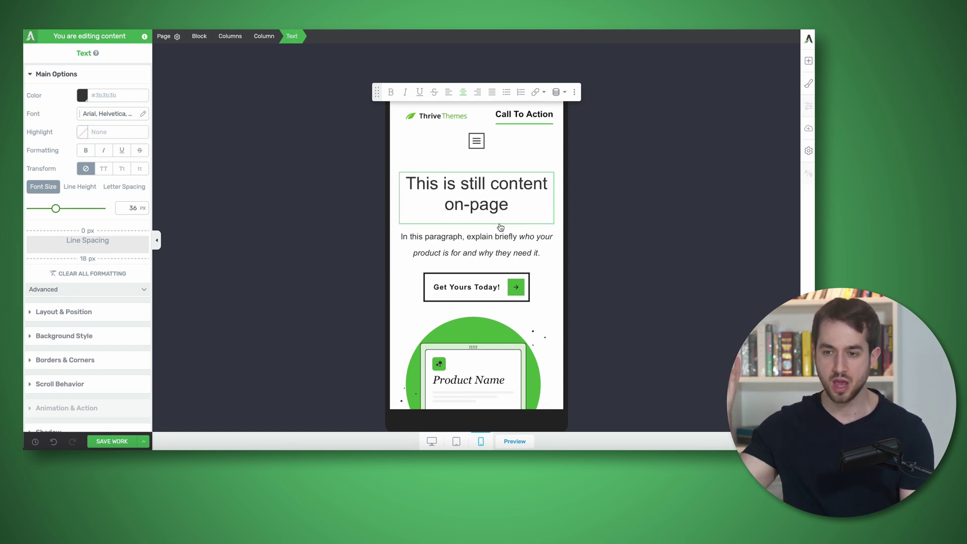
left_click(473, 287)
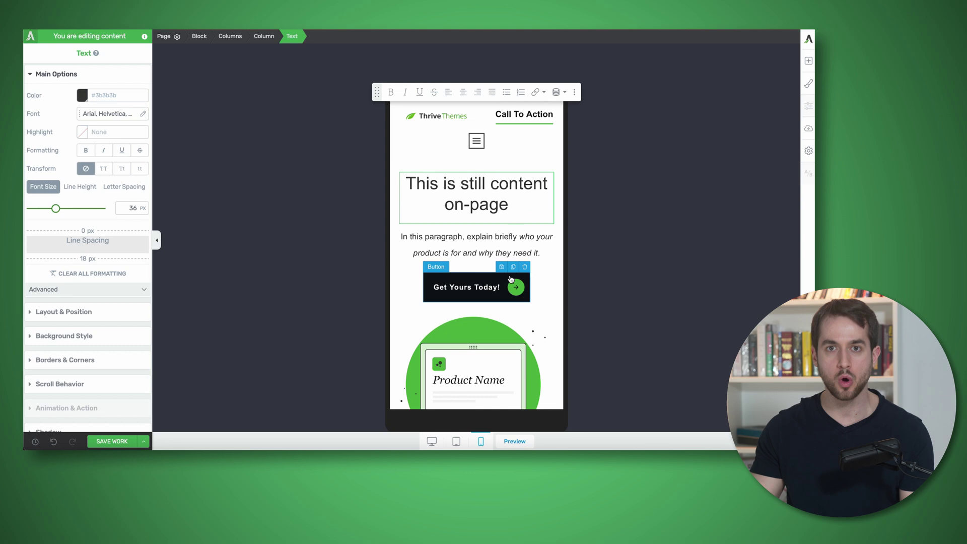
Step: Back in desktop view, select the heading text to confirm the change carried over
left_click(432, 441)
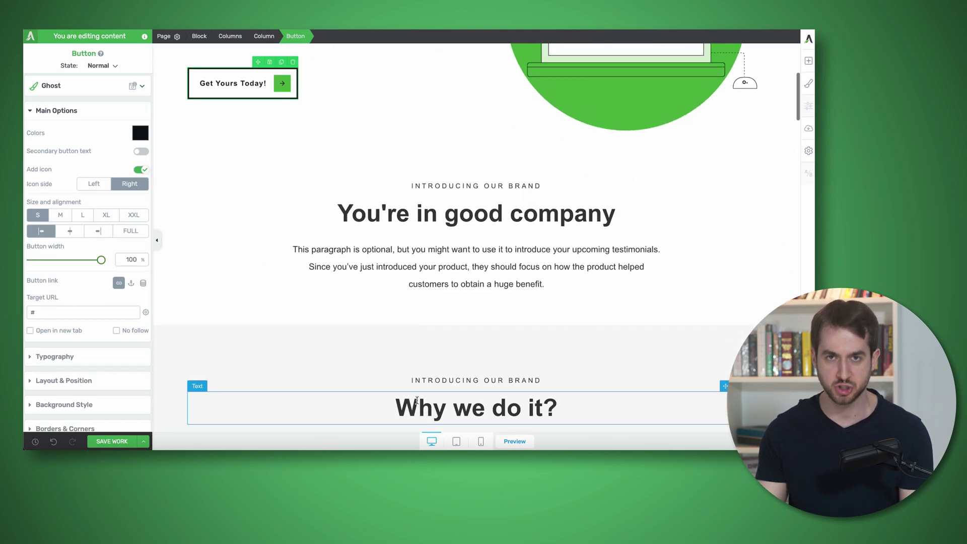
left_click(333, 212)
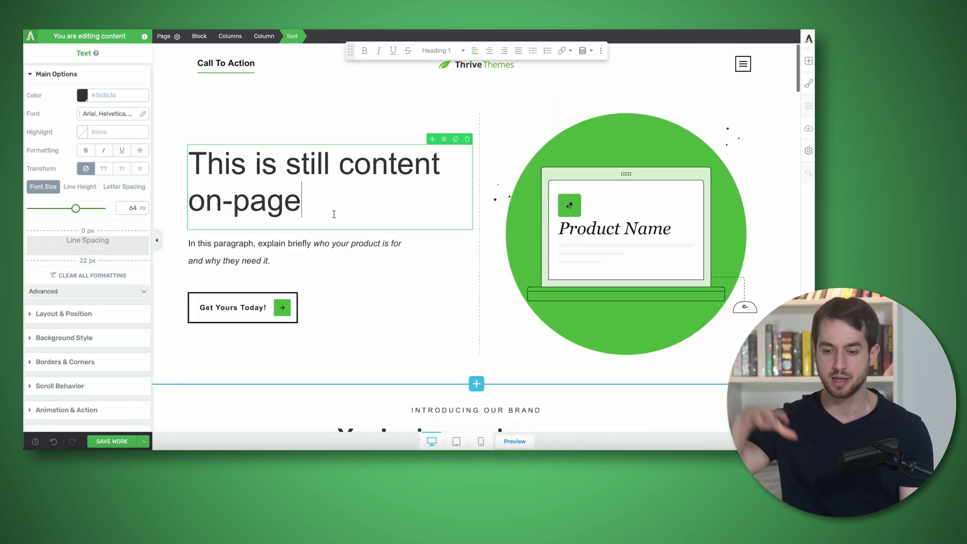
triple_click(333, 214)
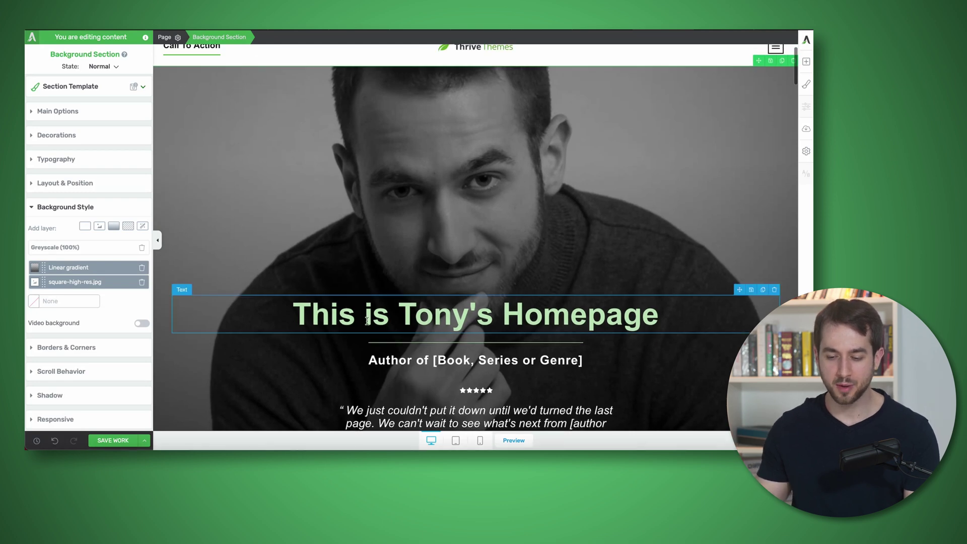
Step: In phone view, replace the owner's name in the hero heading with a new author's name, then check desktop
left_click(481, 441)
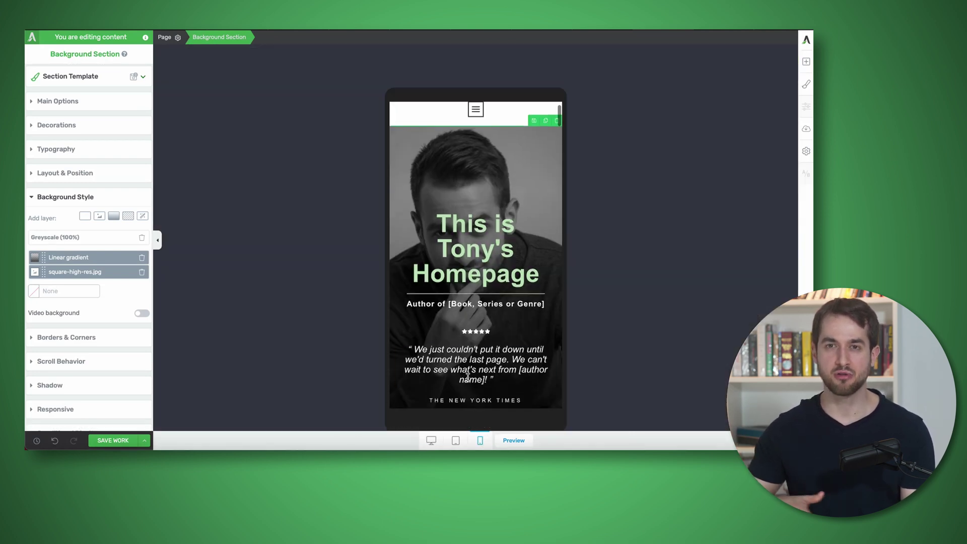
left_click(496, 248)
double_click(496, 247)
type("Ana'")
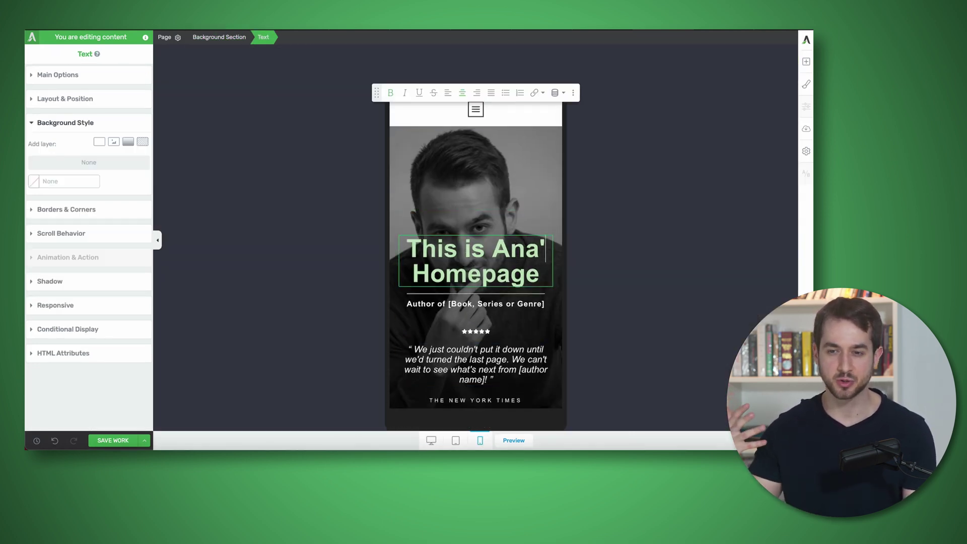
type("s")
left_click(476, 332)
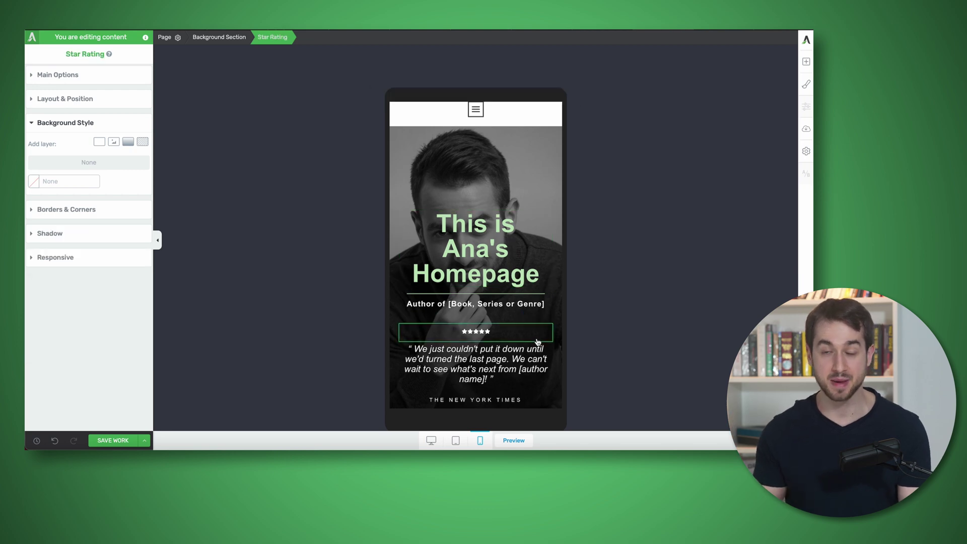
left_click(431, 440)
scroll(443, 398, "down", 3)
scroll(442, 399, "up", 4)
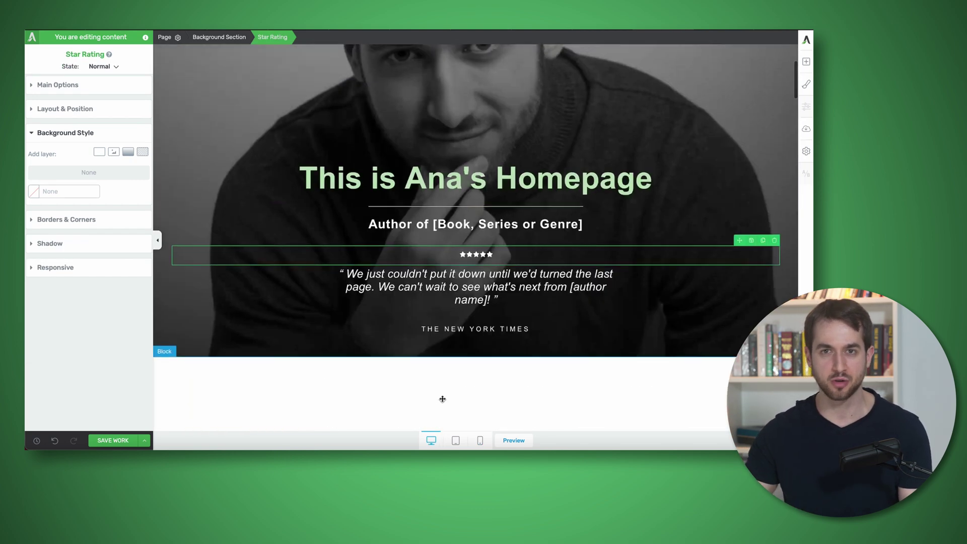
scroll(442, 399, "up", 3)
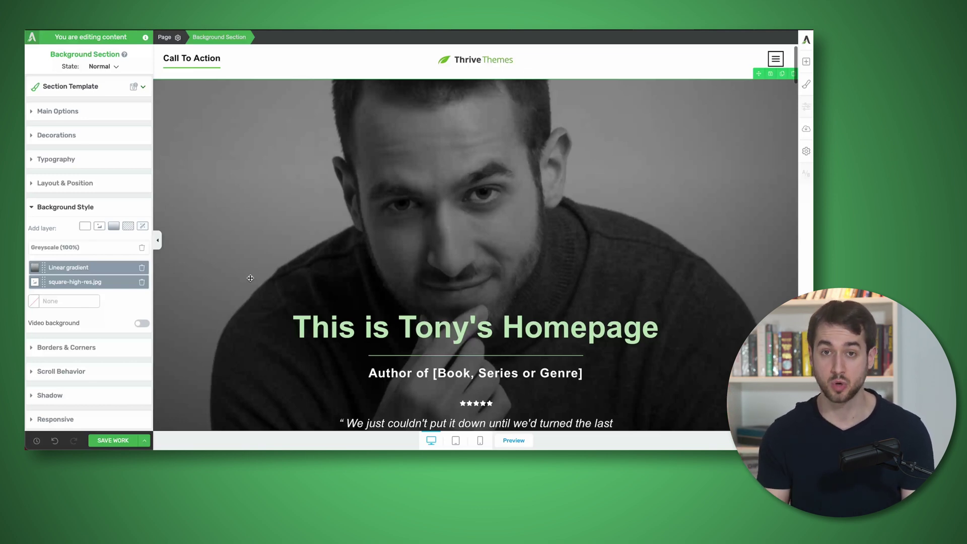
Step: Again in phone view, swap the hero heading's owner name for the new author's name, then return to desktop
scroll(348, 312, "down", 1)
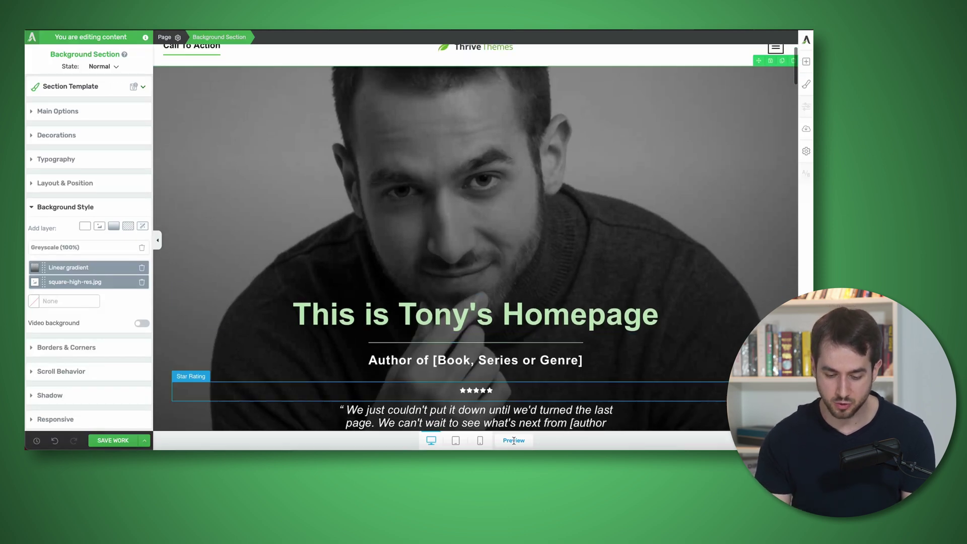
left_click(480, 440)
left_click(497, 250)
double_click(497, 251)
type("Ana's")
left_click(538, 341)
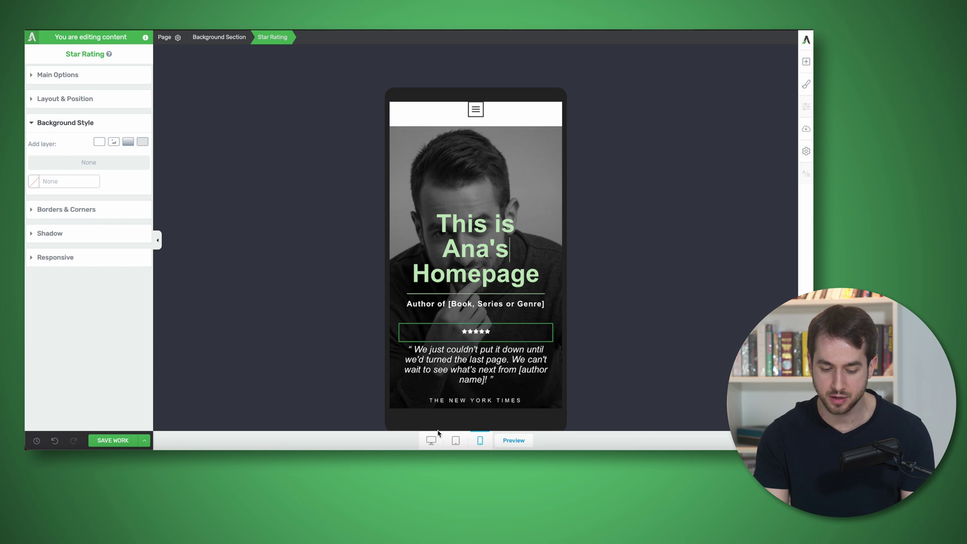
left_click(431, 440)
scroll(443, 398, "up", 2)
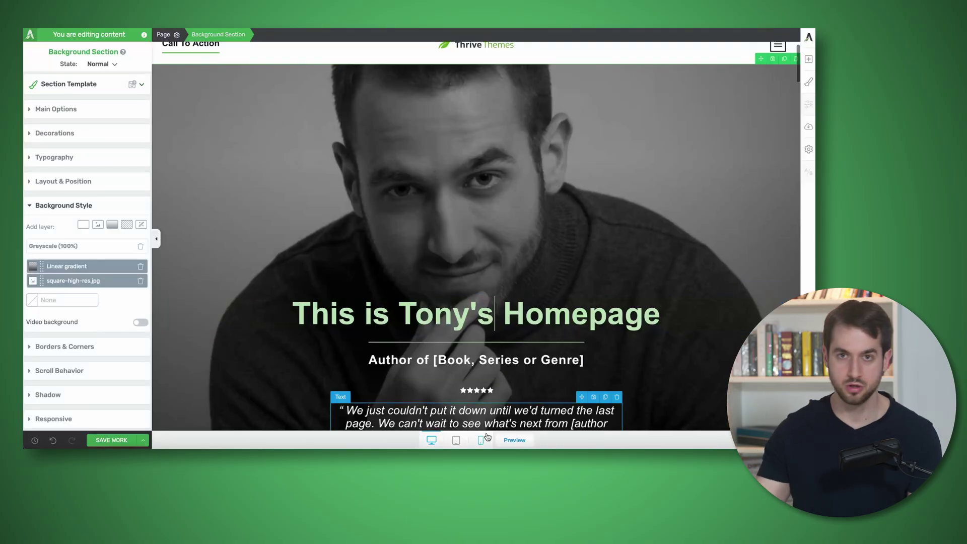
Step: In mobile view, set the owner's name in the hero heading to the Google font Dancing Script
left_click(480, 440)
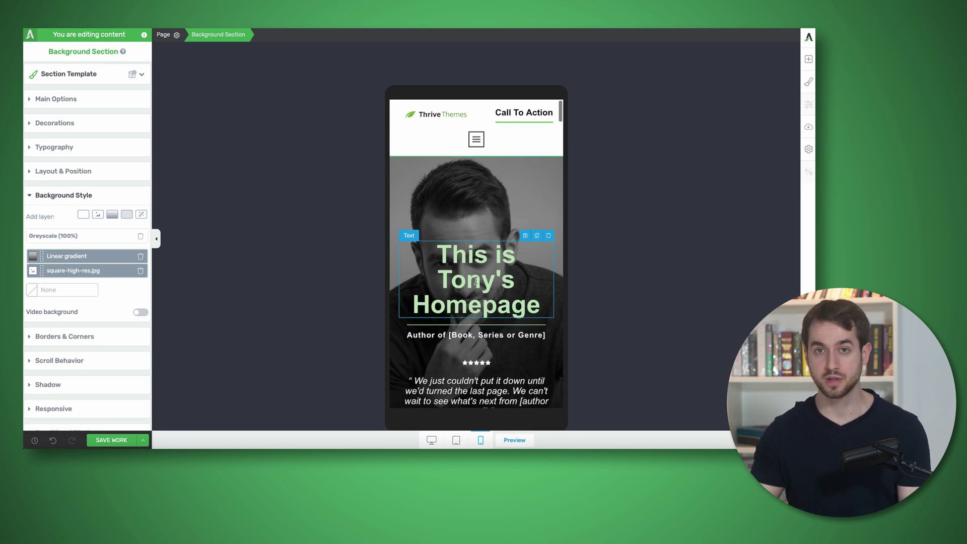
double_click(476, 280)
left_click(111, 74)
left_click(108, 112)
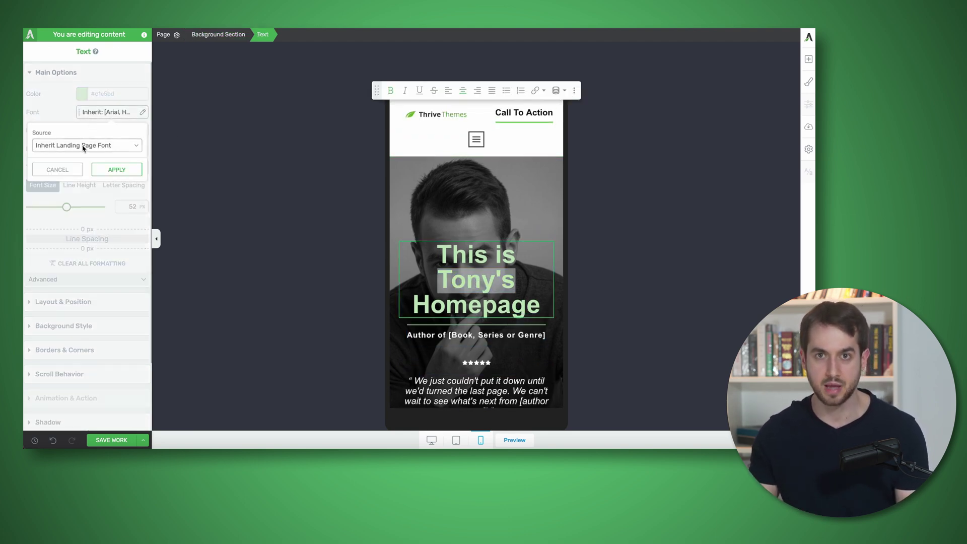
left_click(86, 145)
left_click(86, 115)
left_click(99, 179)
type("dancing")
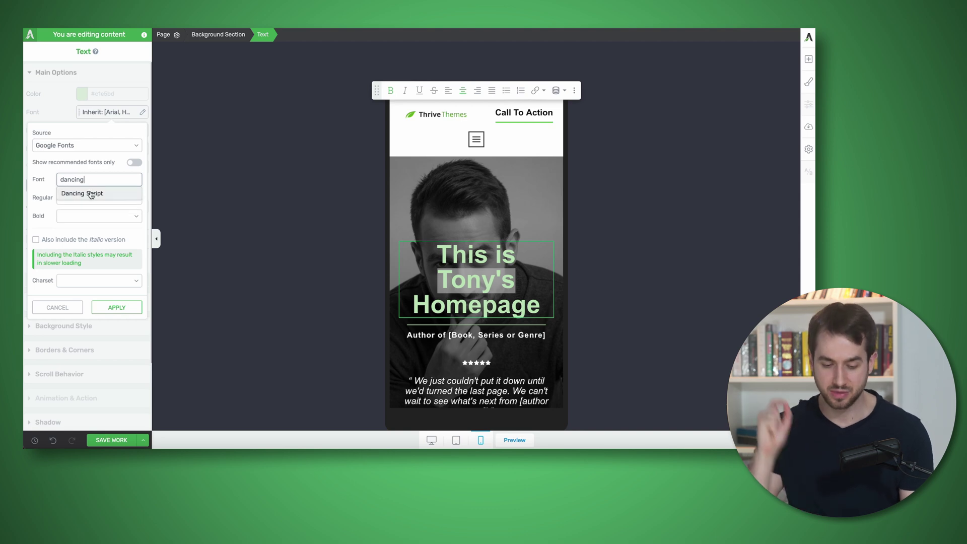
left_click(91, 194)
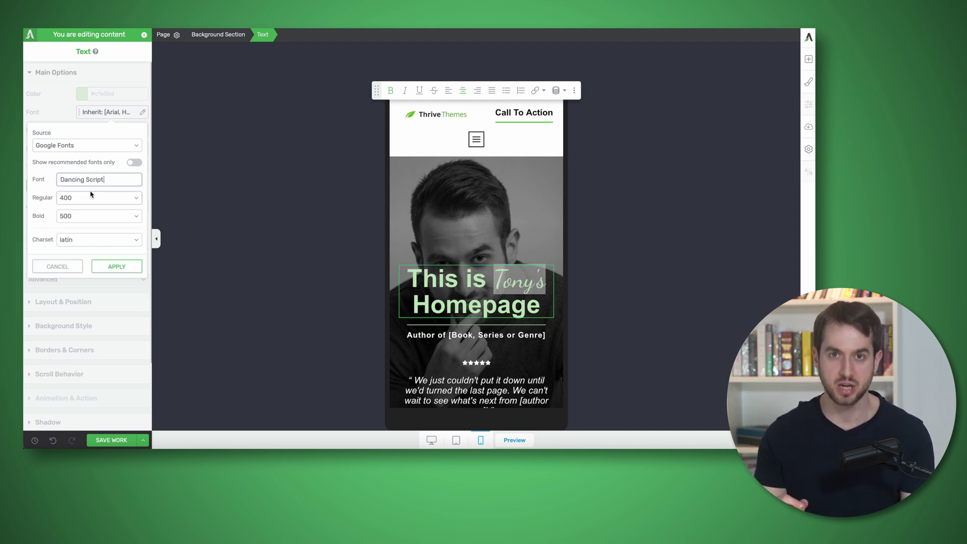
left_click(117, 266)
Step: Compare desktop and mobile views to confirm the Dancing Script font applies only on mobile
left_click(495, 238)
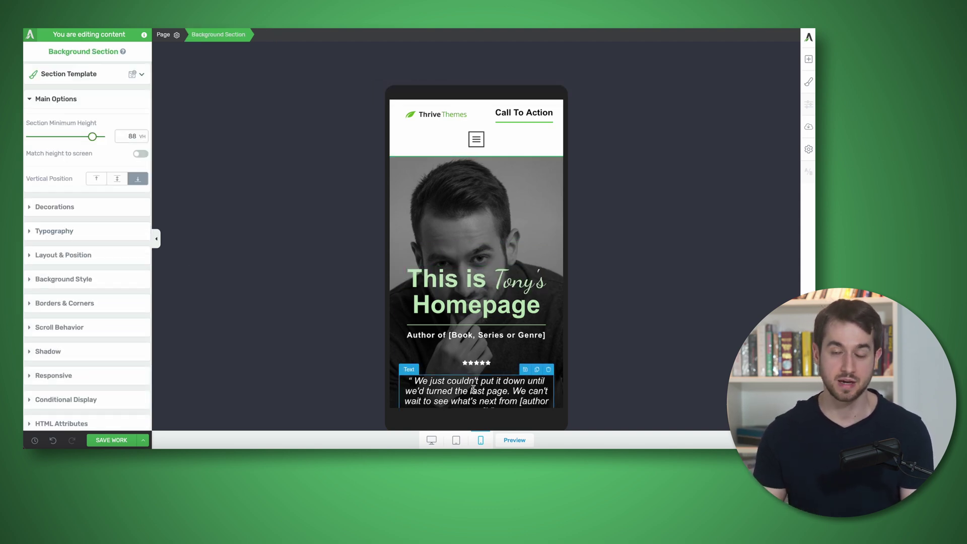
left_click(430, 440)
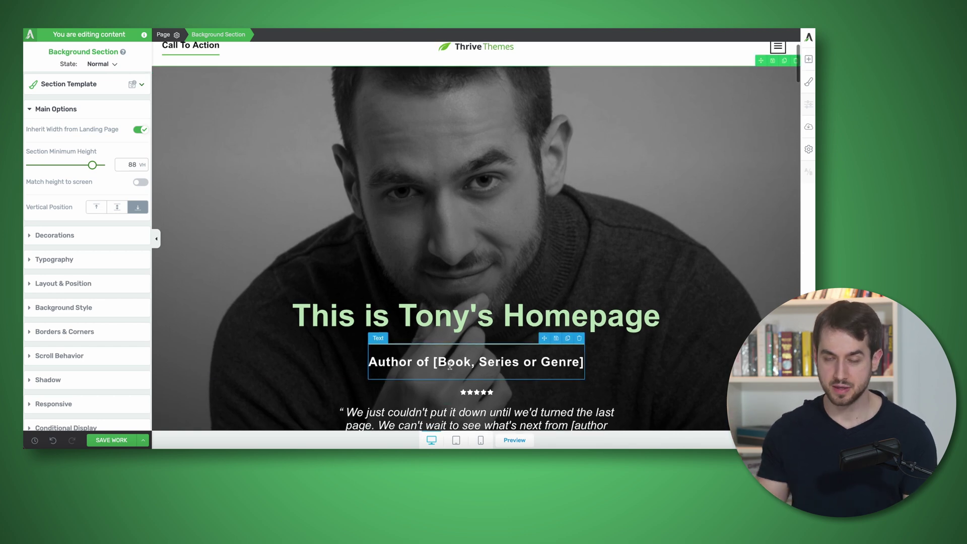
left_click(481, 439)
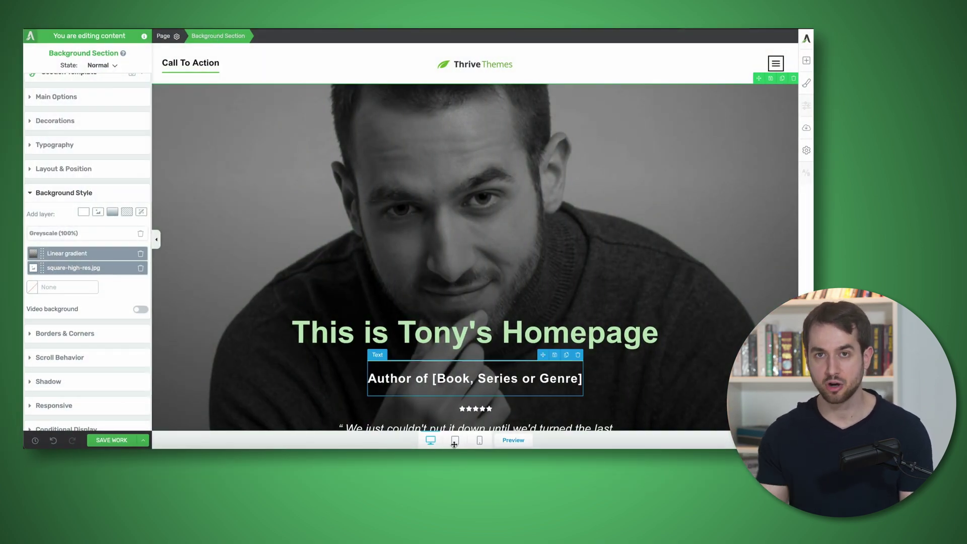
Step: Set the mobile hero background to the tony-take-2 photo from the Media Library, comparing against desktop
left_click(479, 440)
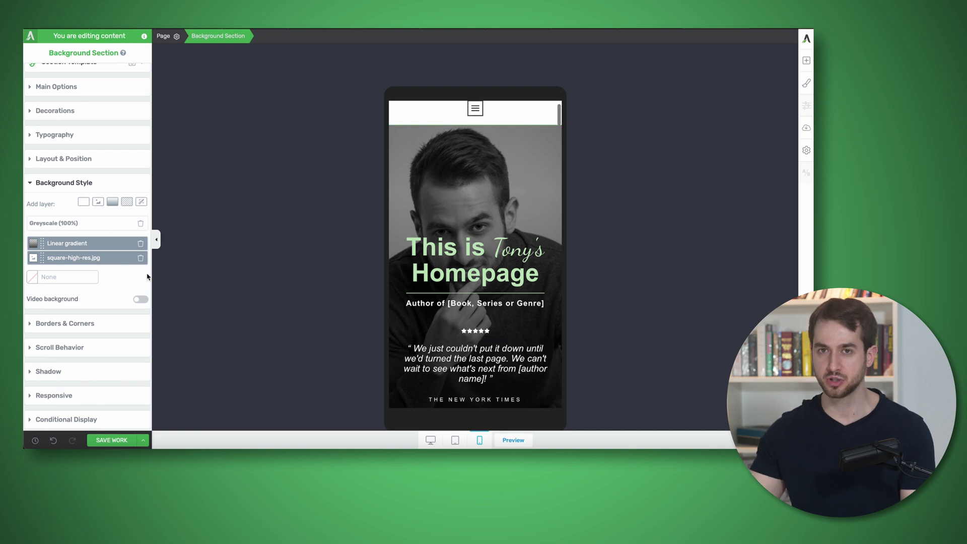
left_click(85, 262)
left_click(89, 313)
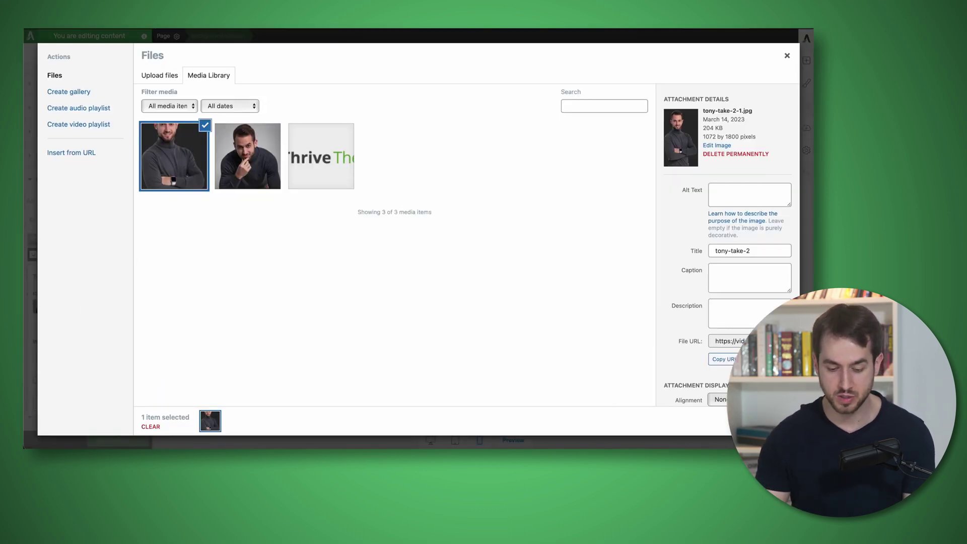
left_click(770, 421)
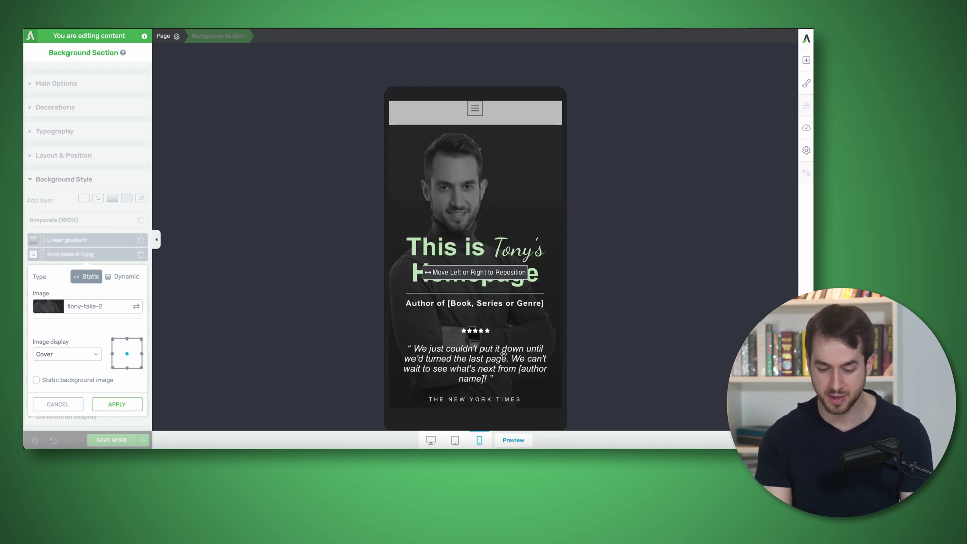
scroll(503, 355, "down", 1)
scroll(503, 354, "up", 1)
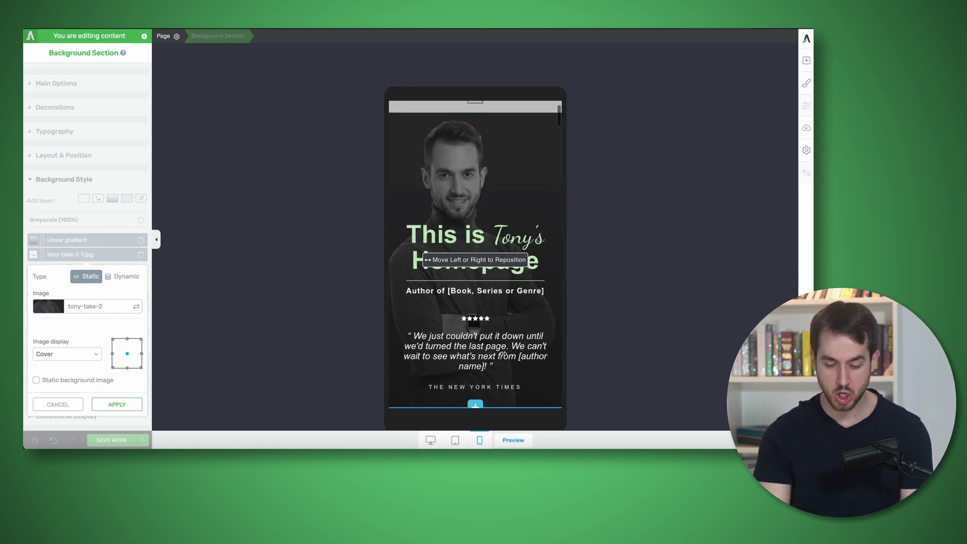
left_click(130, 404)
left_click(431, 441)
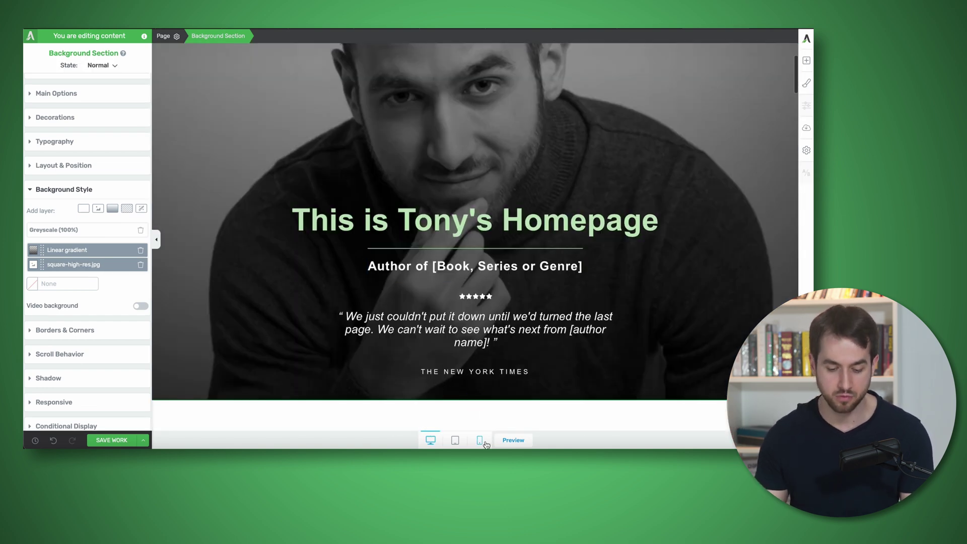
left_click(485, 442)
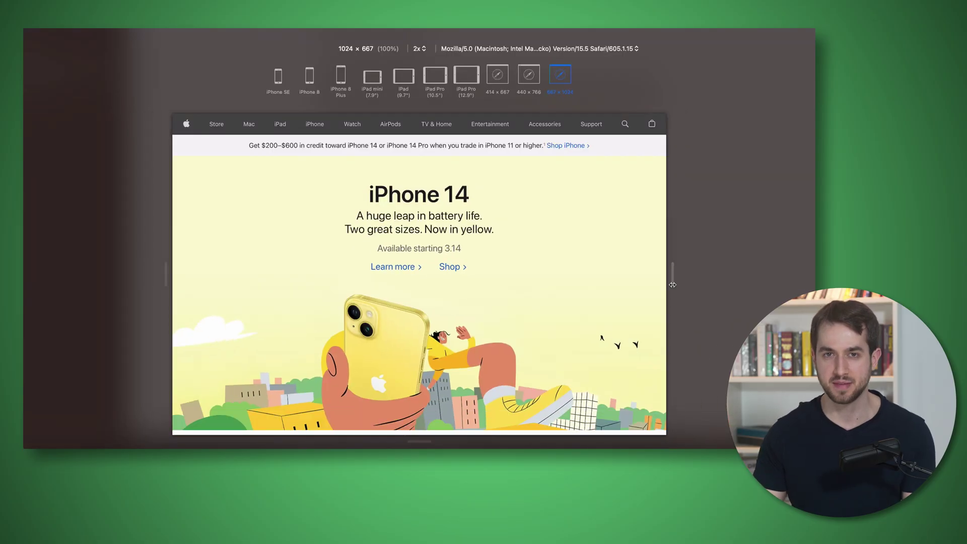
Step: Drag the responsive viewport handle to narrow the preview to 667 px
left_click_drag(672, 284, 592, 272)
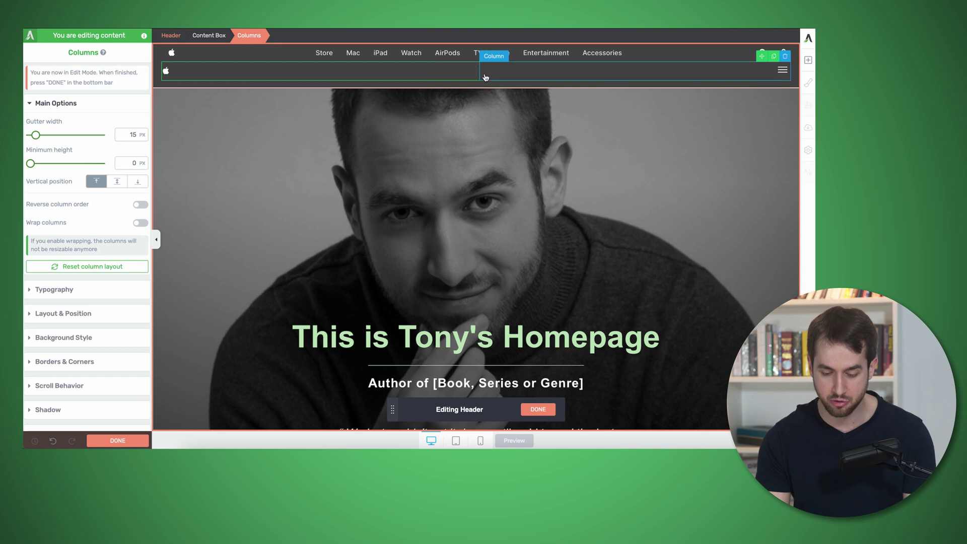
Step: Try hiding the header columns on desktop, then make them visible on all devices again
scroll(106, 342, "down", 1)
left_click(81, 392)
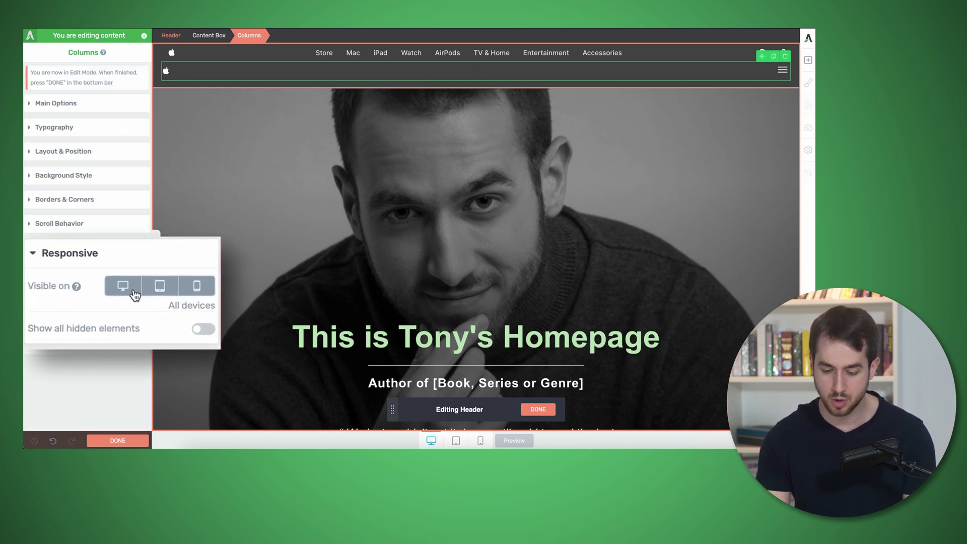
left_click(134, 292)
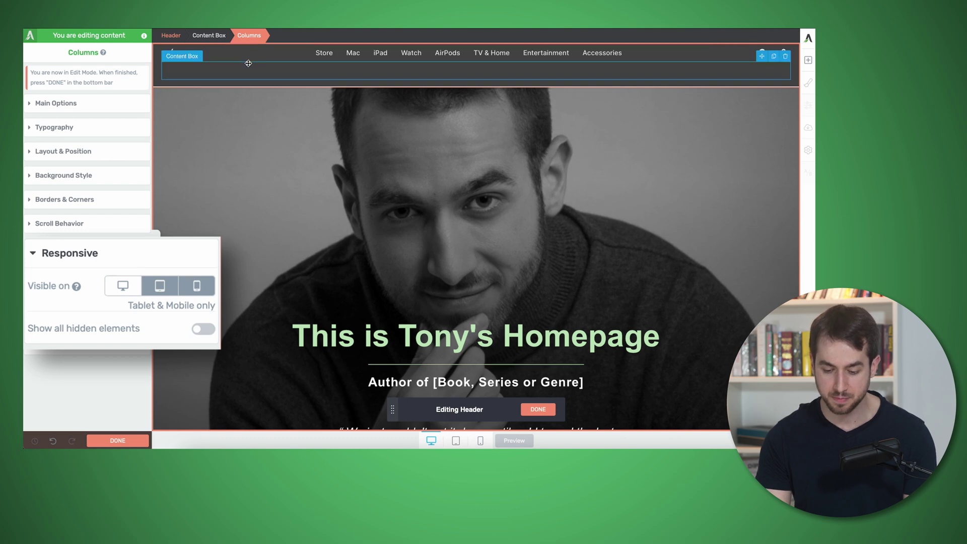
left_click(124, 286)
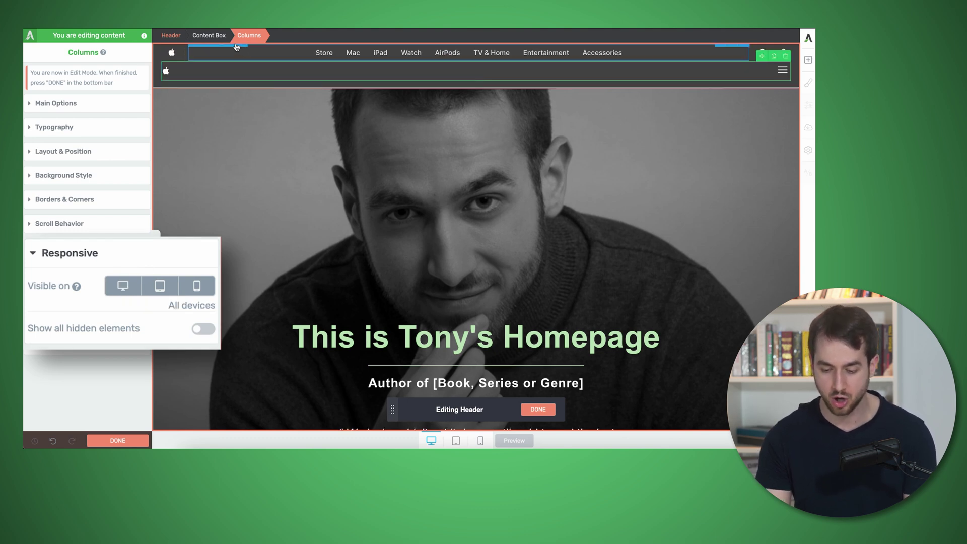
Step: Select the header content box and toggle Show all hidden elements in mobile and desktop previews
left_click(217, 38)
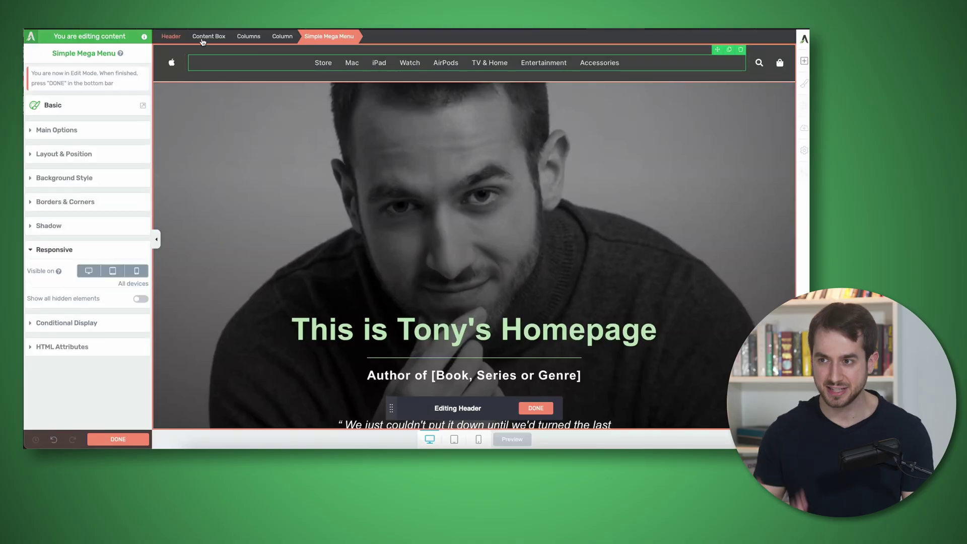
scroll(108, 240, "down", 1)
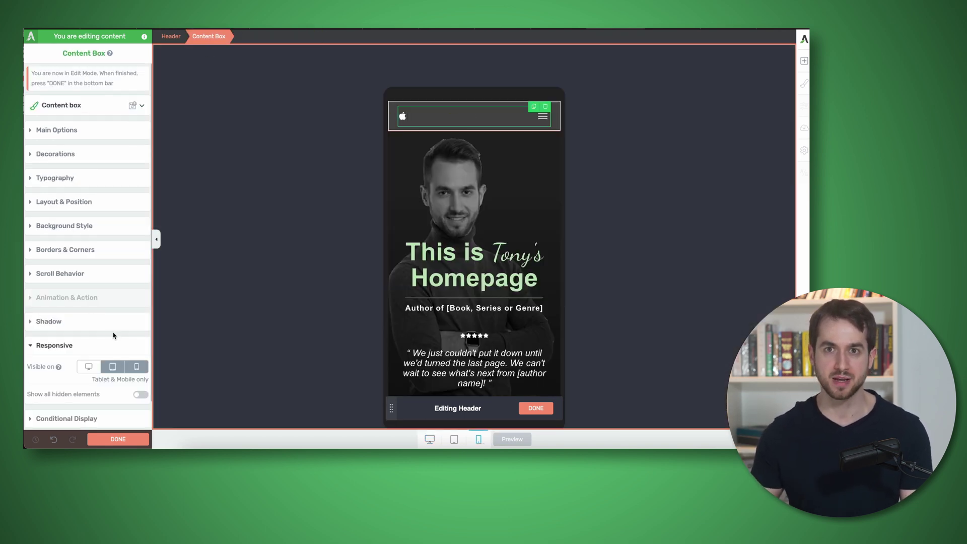
left_click(140, 394)
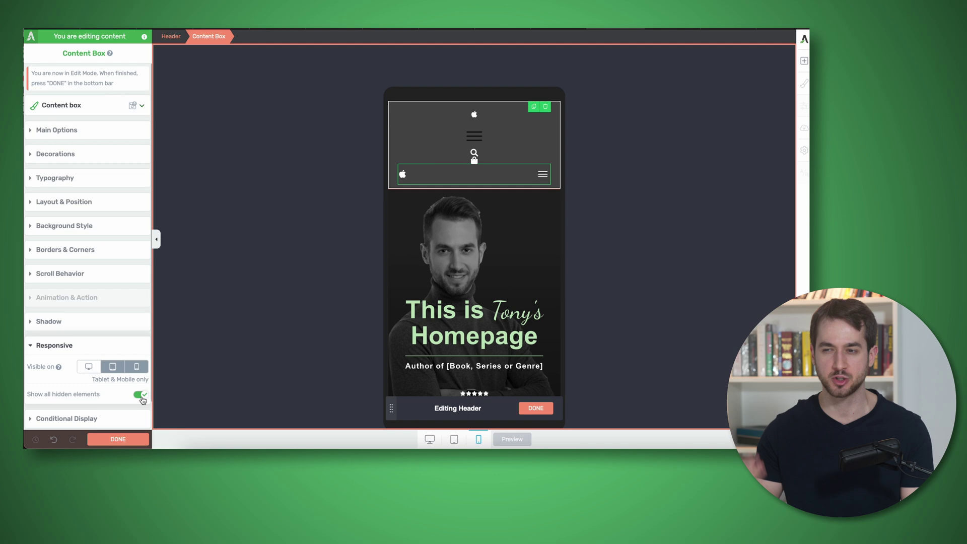
left_click(141, 394)
left_click(430, 439)
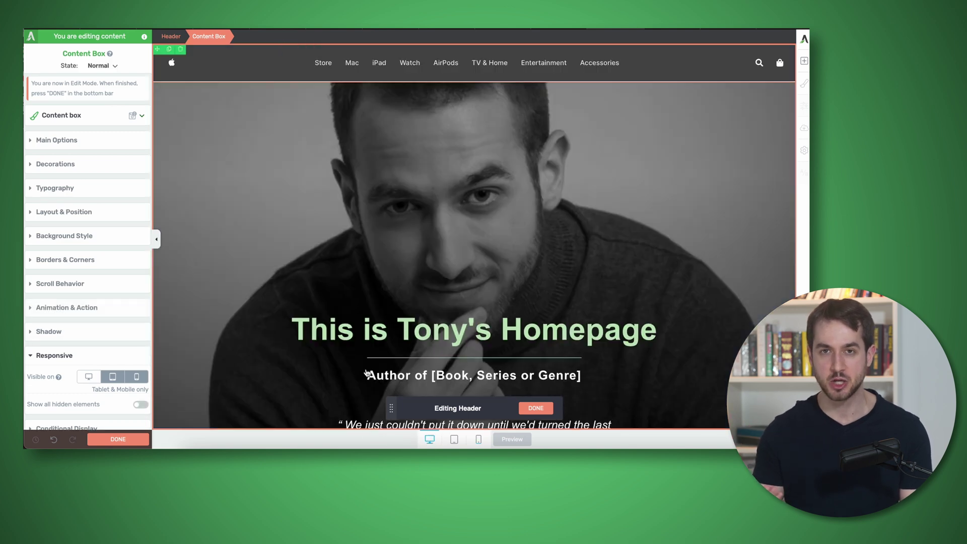
left_click(141, 405)
left_click(141, 404)
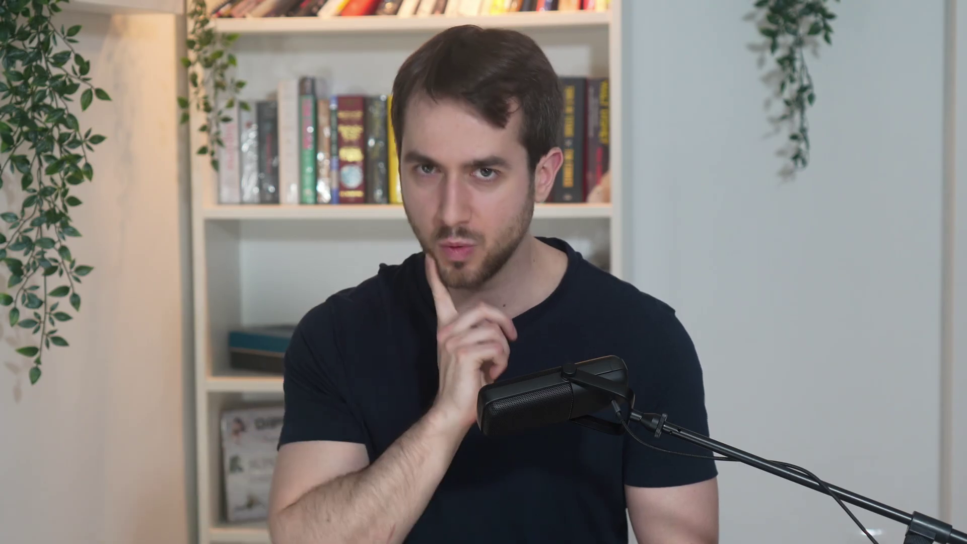